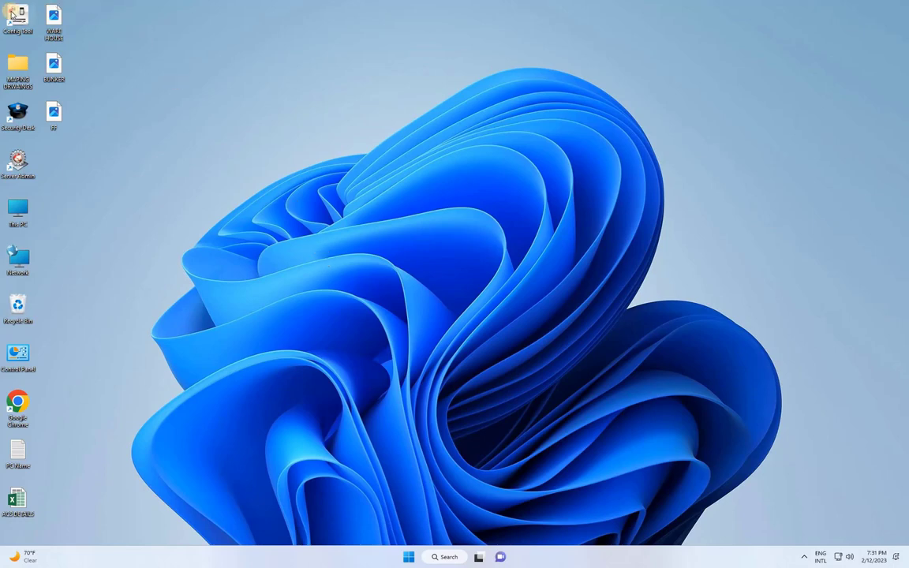
# - Launch Security Center Config Tool from its desktop shortcut to reach the Logon dialog
pyautogui.doubleClick(19, 19)
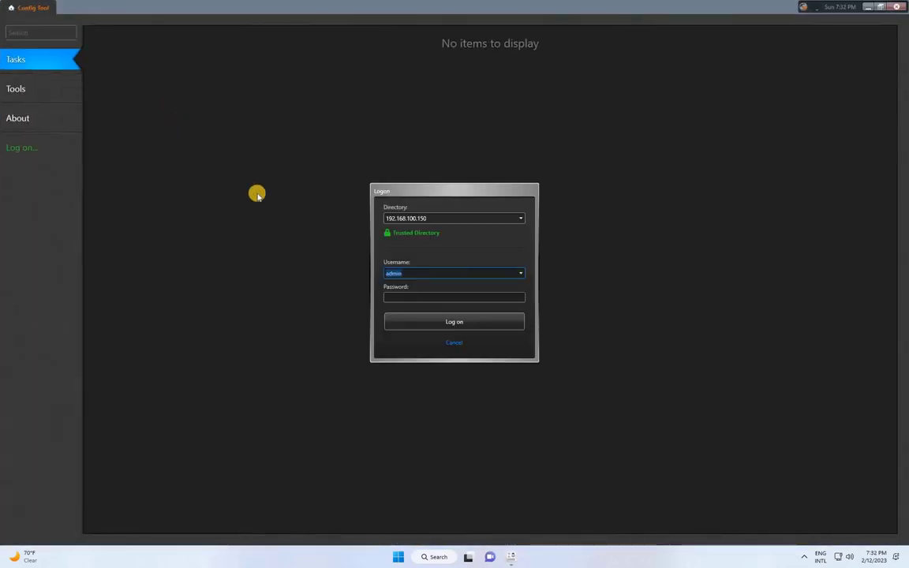
# - Log on to directory 192.168.100.150 with the admin account password and return to the Tasks home page
pyautogui.click(394, 296)
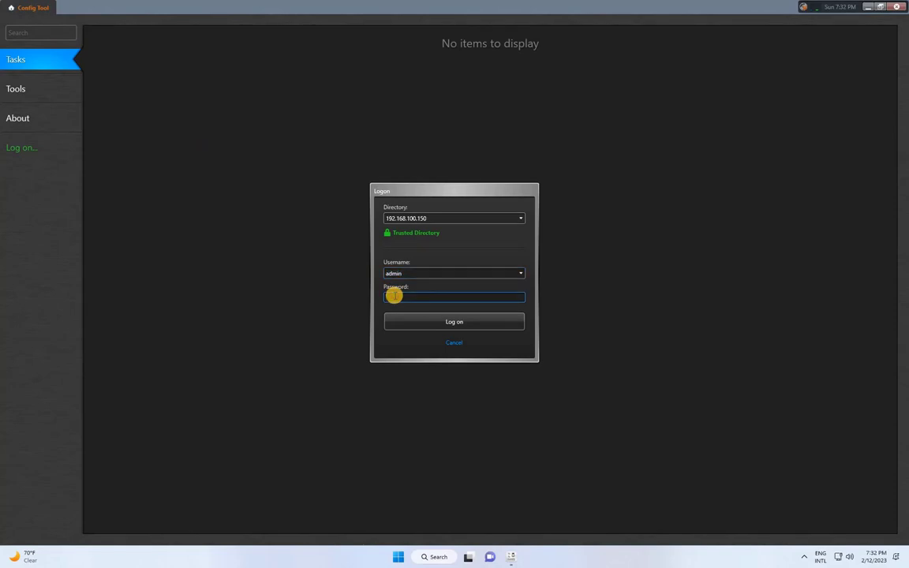
pyautogui.write('a')
pyautogui.click(406, 271)
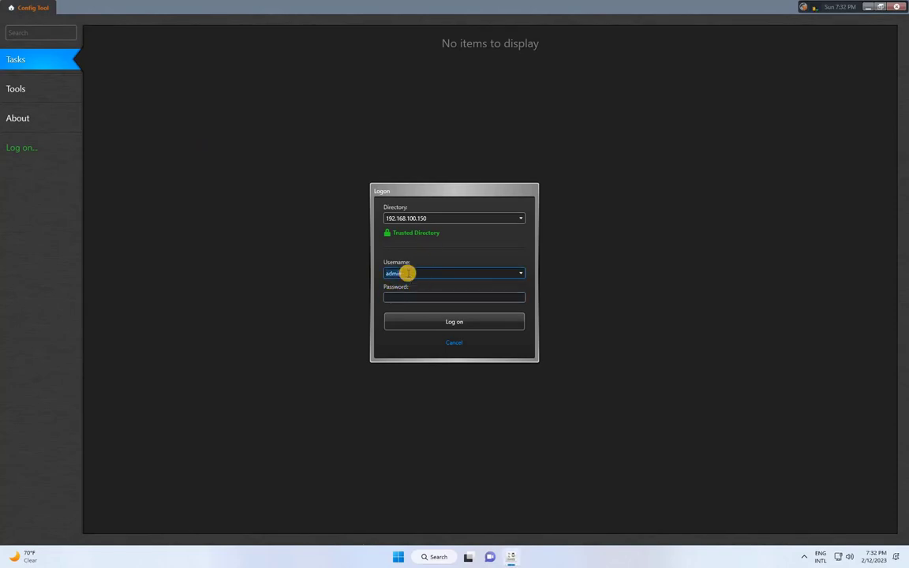
pyautogui.click(408, 294)
pyautogui.write('administrator')
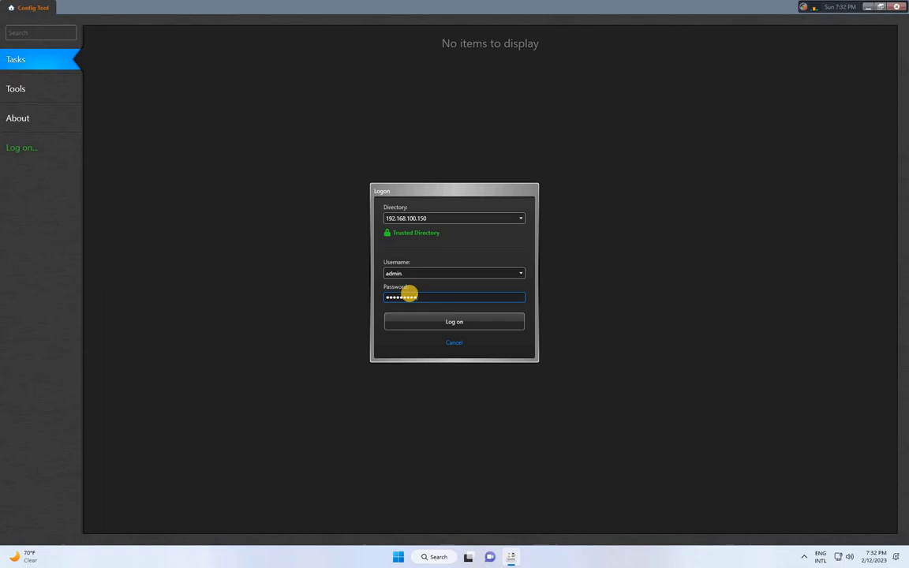
pyautogui.press('Return')
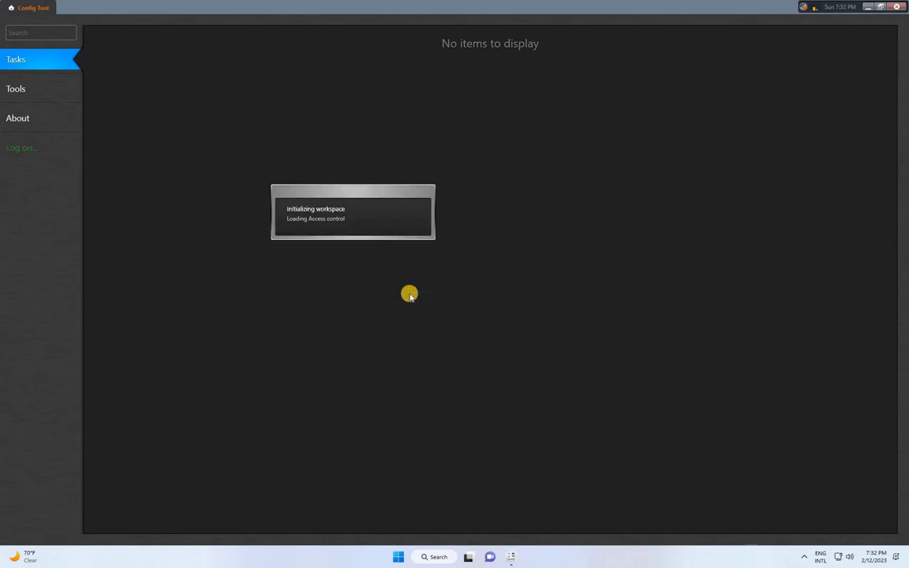
pyautogui.click(29, 8)
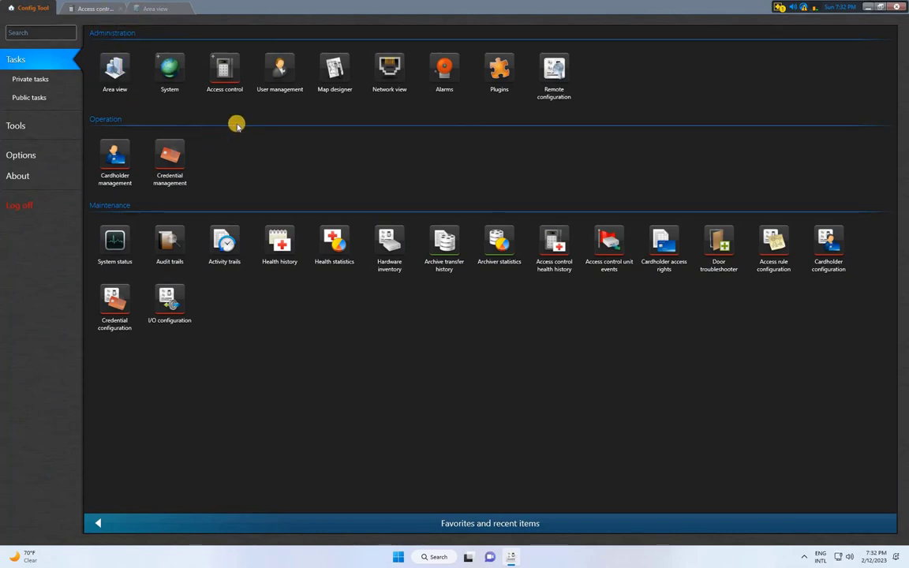
# - In Map designer, start a new map with a new area named FLOOR PLAN
pyautogui.click(332, 79)
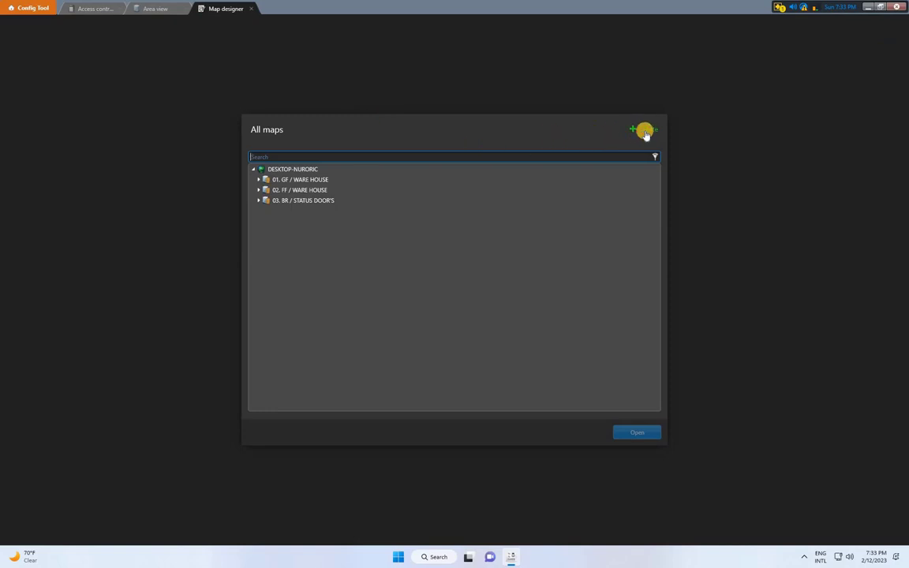
pyautogui.click(645, 133)
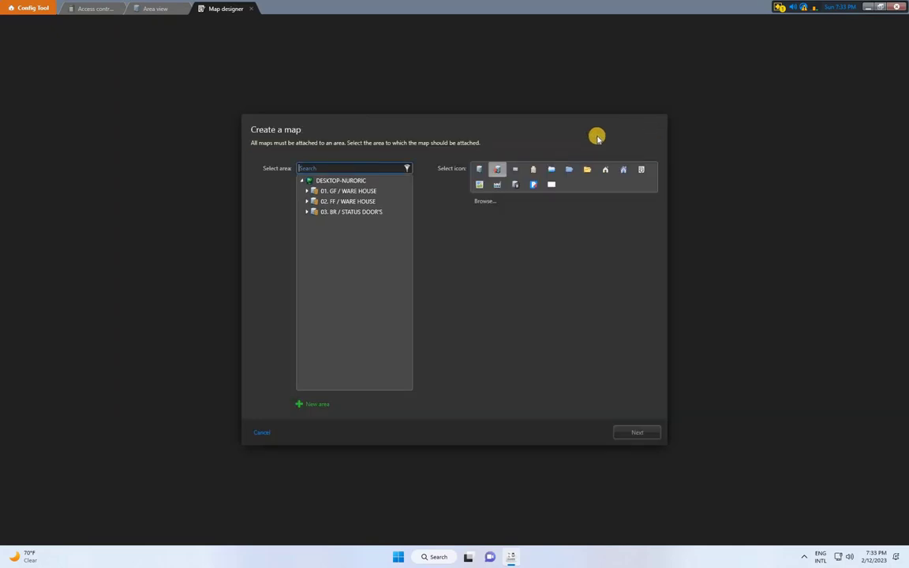
pyautogui.click(316, 406)
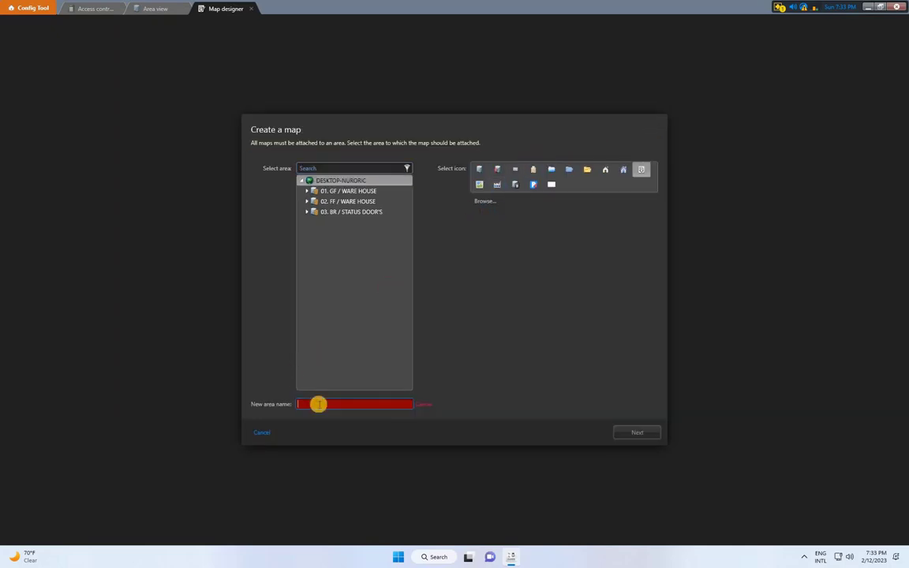
pyautogui.write('FLOOR')
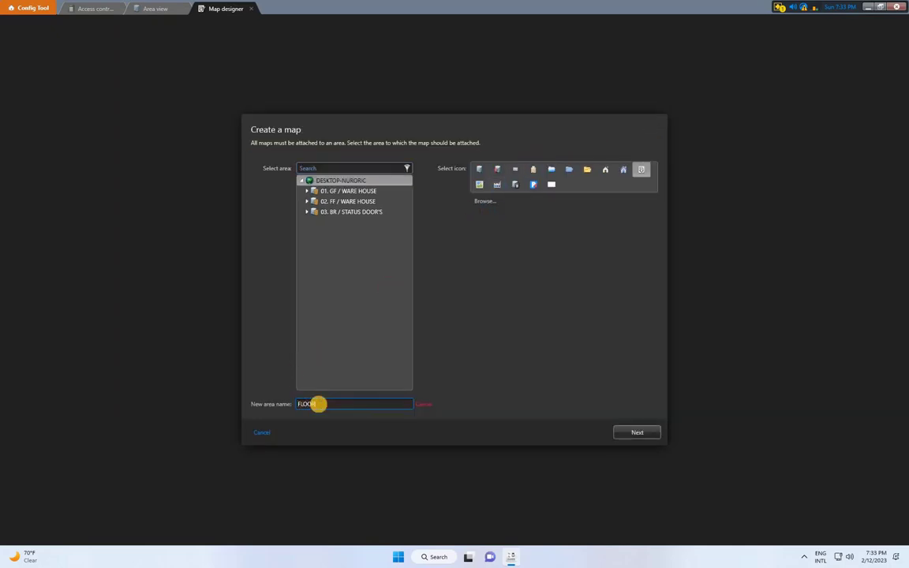
pyautogui.write(' PLAN')
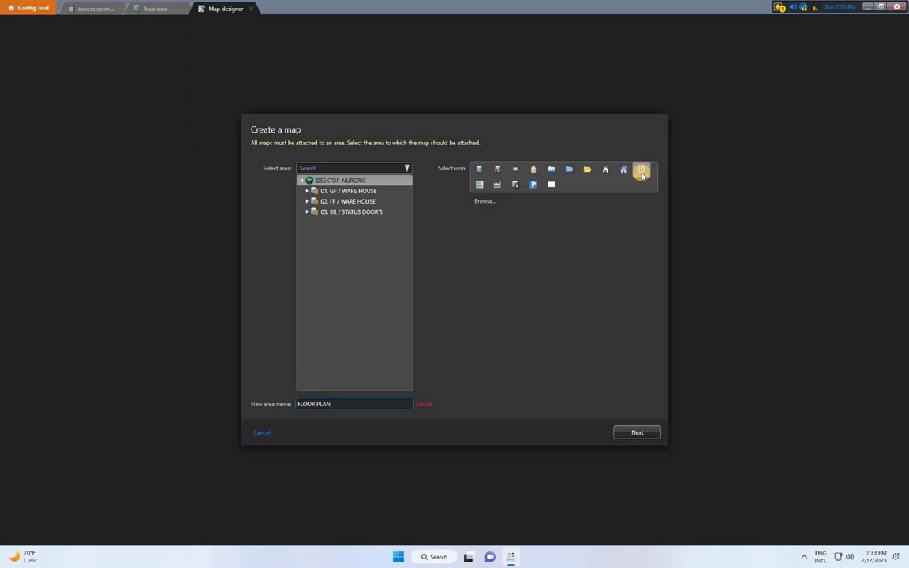
pyautogui.click(641, 432)
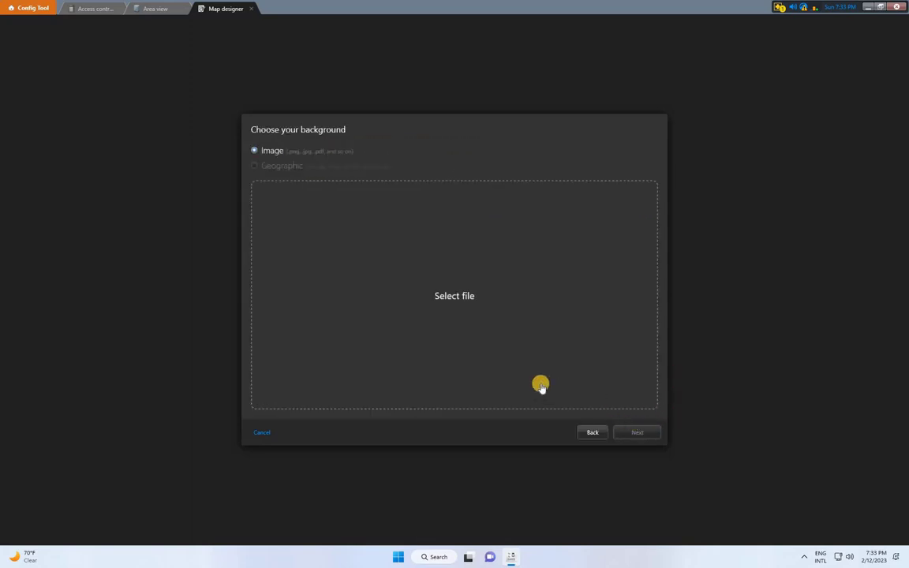
# - Load BUNKER.jpg from the Desktop folder as the map background image
pyautogui.click(465, 299)
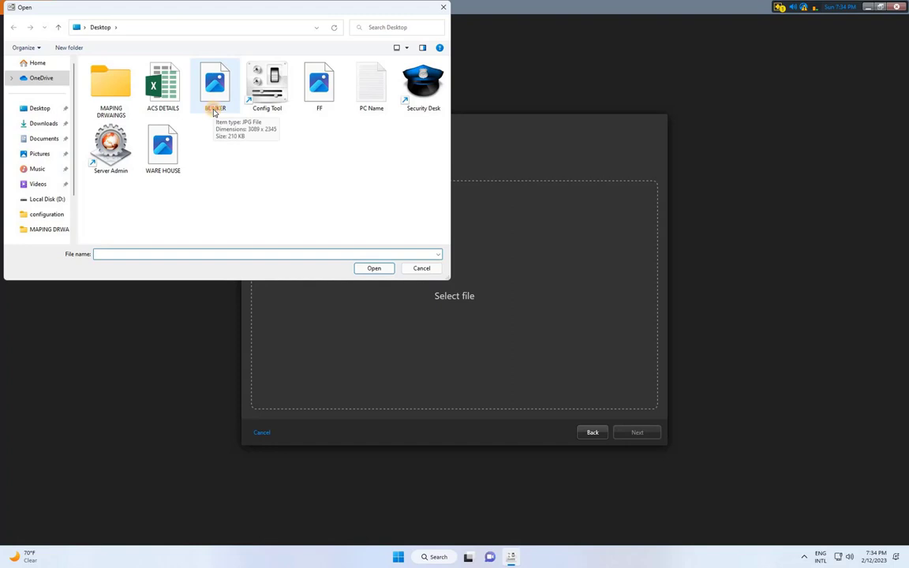
pyautogui.click(213, 110)
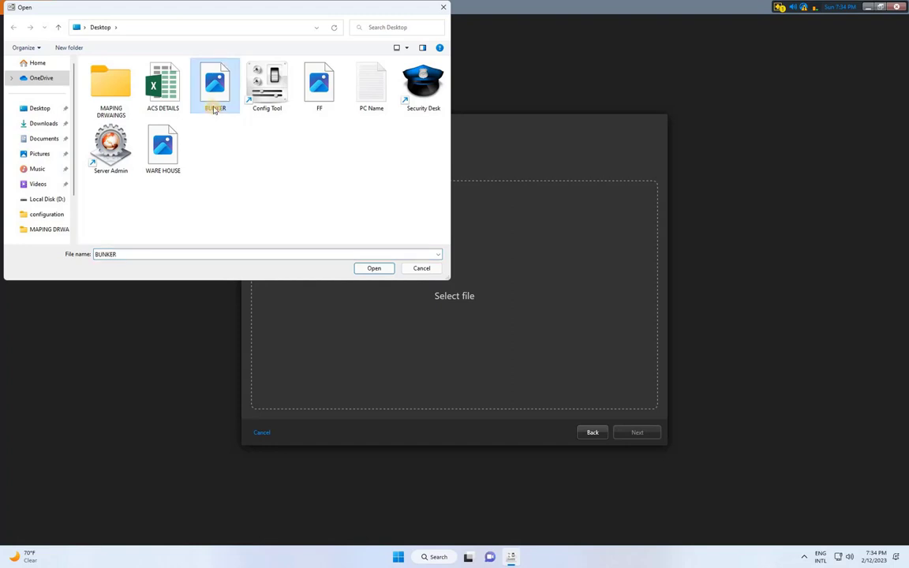
pyautogui.click(373, 267)
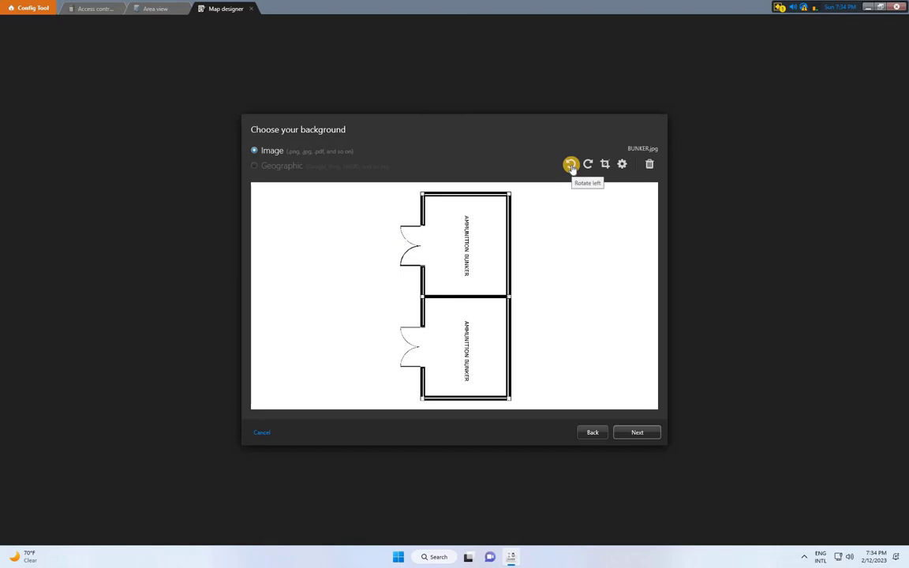
# - Rotate the bunker plan a quarter turn left and crop it tightly around the building
pyautogui.click(571, 167)
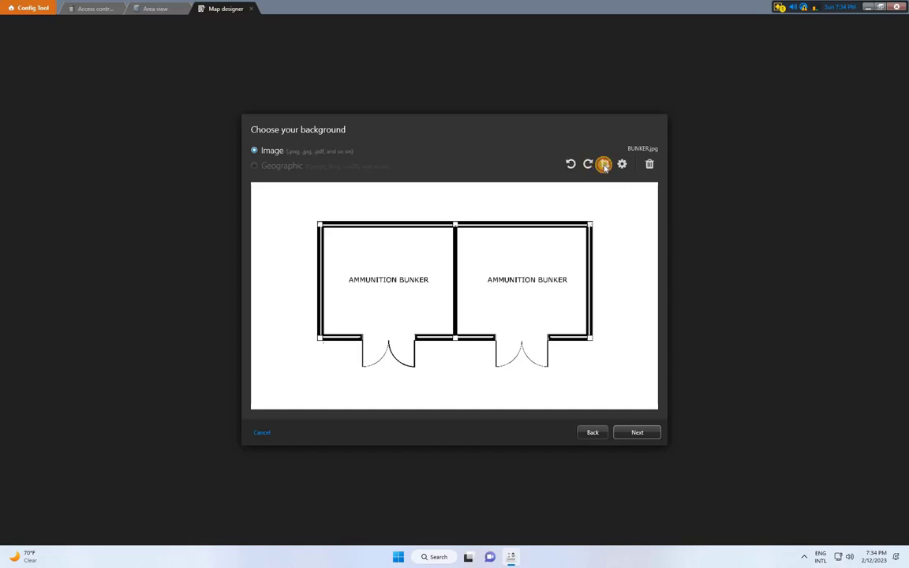
pyautogui.click(604, 165)
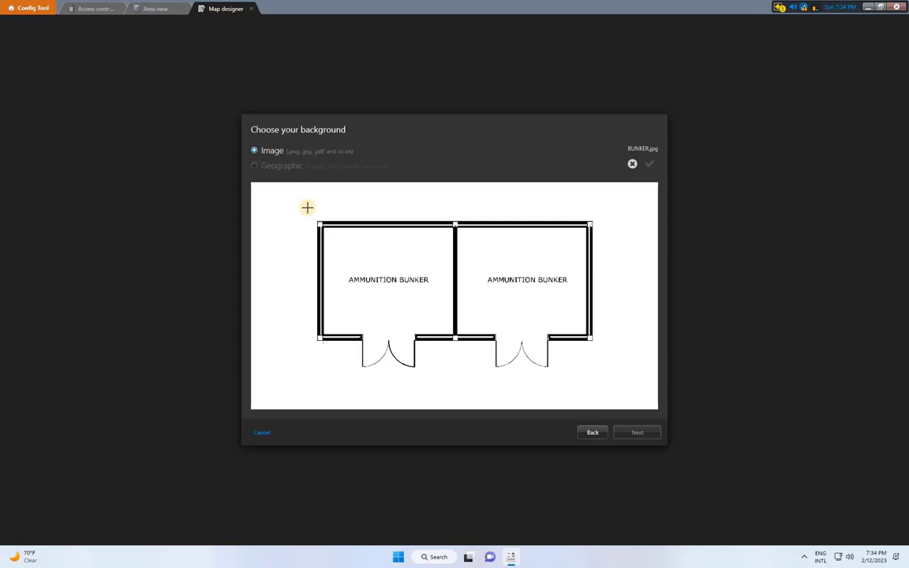
pyautogui.moveTo(308, 208); pyautogui.dragTo(607, 383)
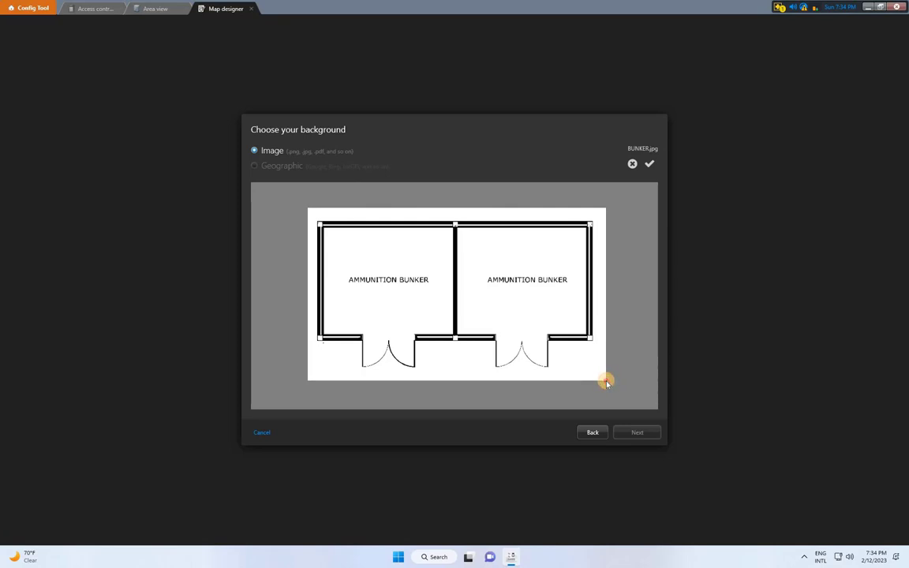
pyautogui.click(606, 383)
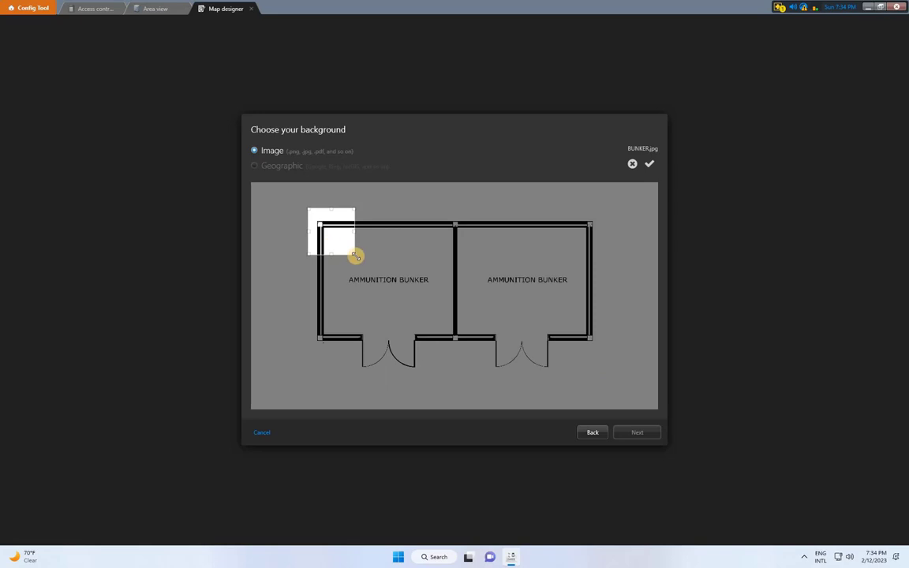
pyautogui.moveTo(356, 257); pyautogui.dragTo(602, 381)
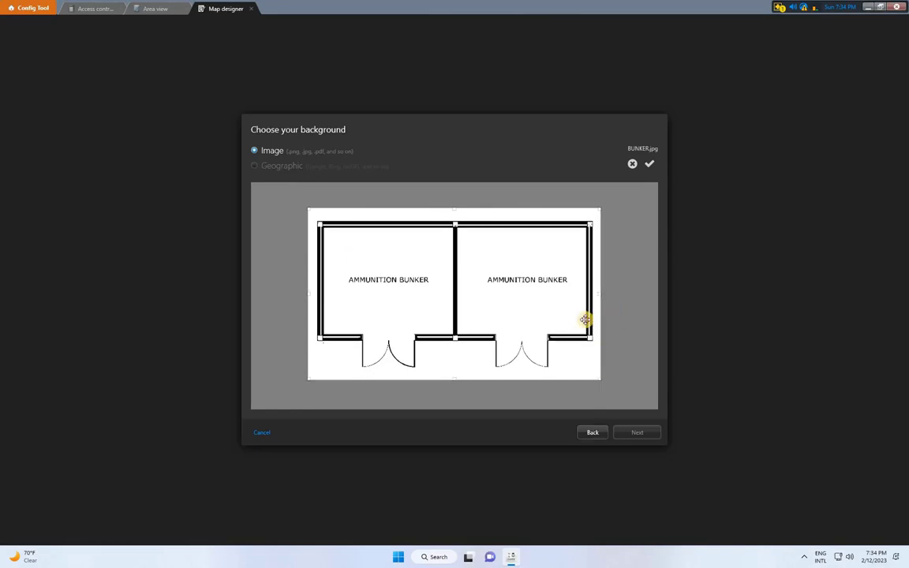
pyautogui.click(648, 165)
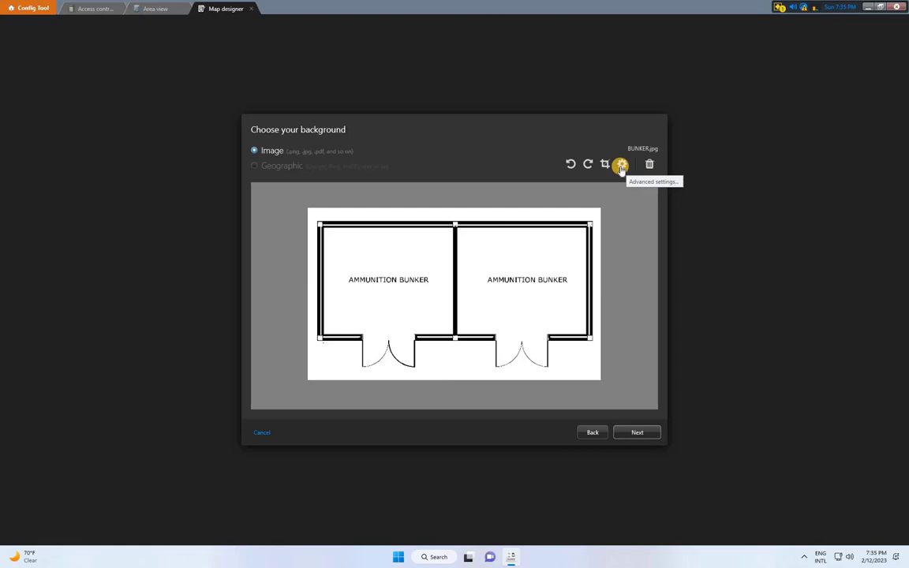
# - Set the background fill colour in Advanced settings to black (#FF000000)
pyautogui.click(621, 166)
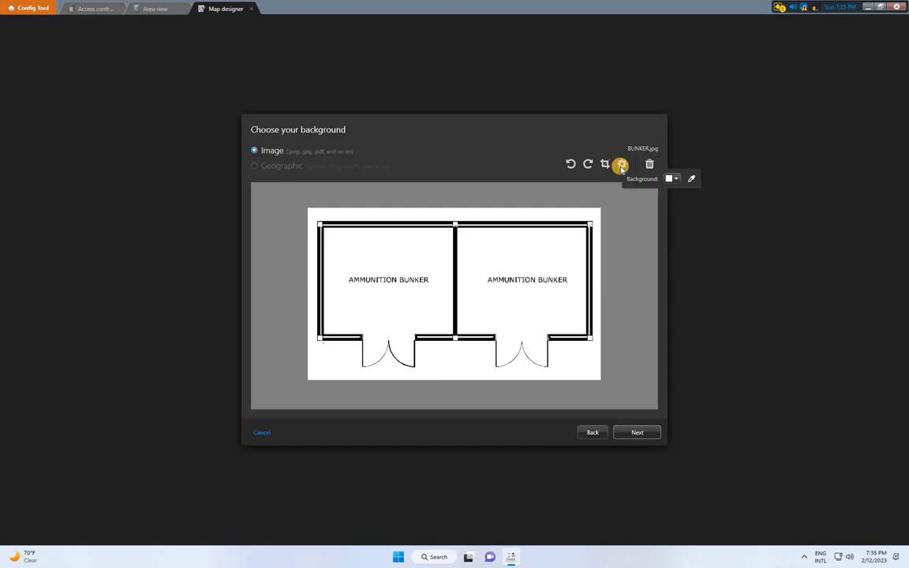
pyautogui.click(678, 179)
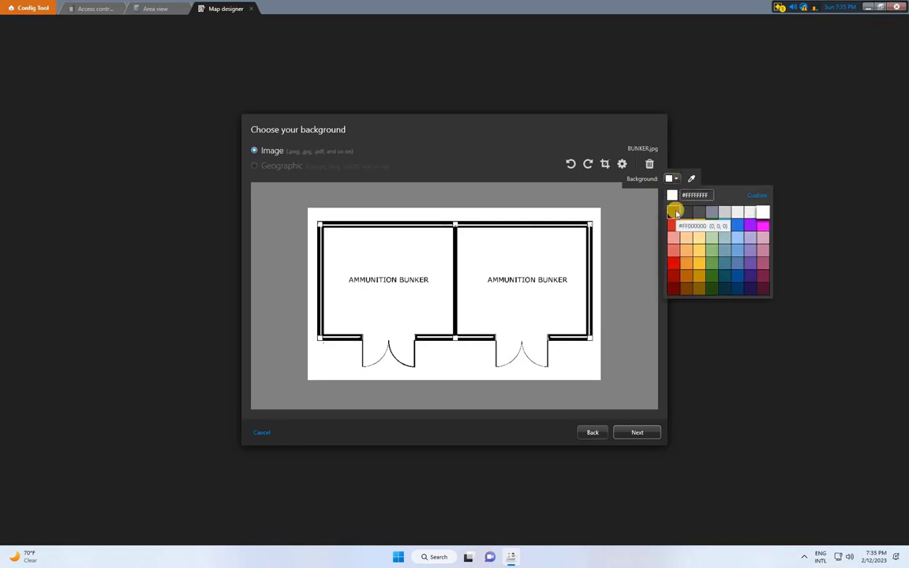
pyautogui.click(674, 213)
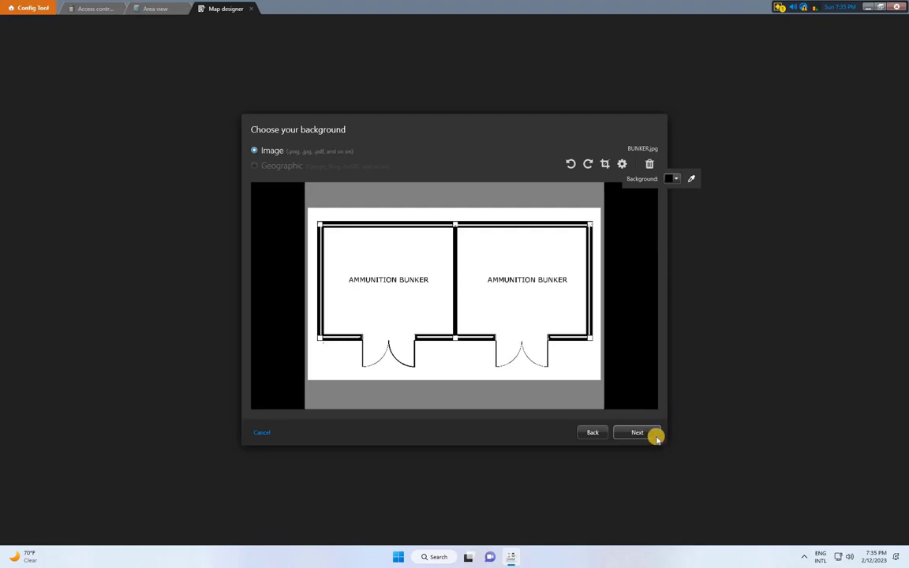
# - Choose the Building map size and create the FLOOR PLAN map
pyautogui.click(654, 436)
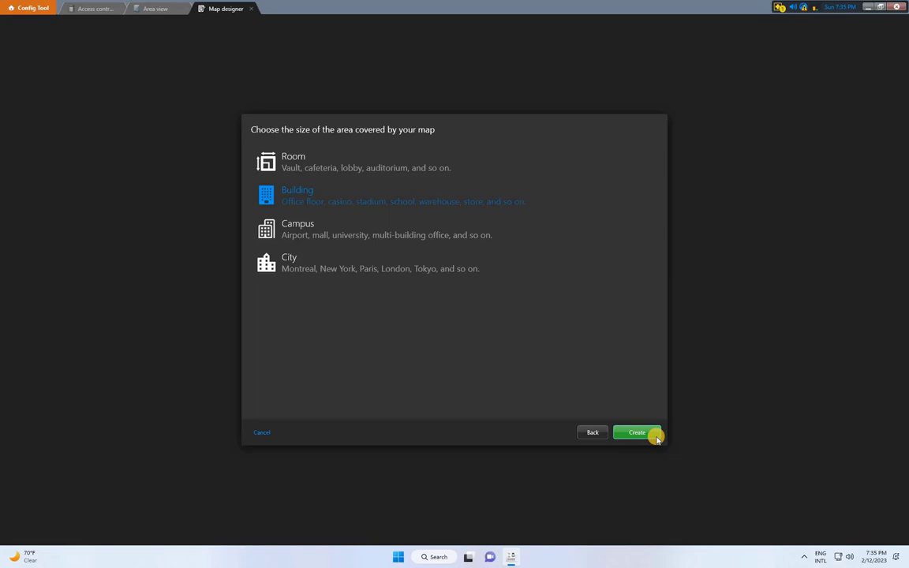
pyautogui.click(655, 436)
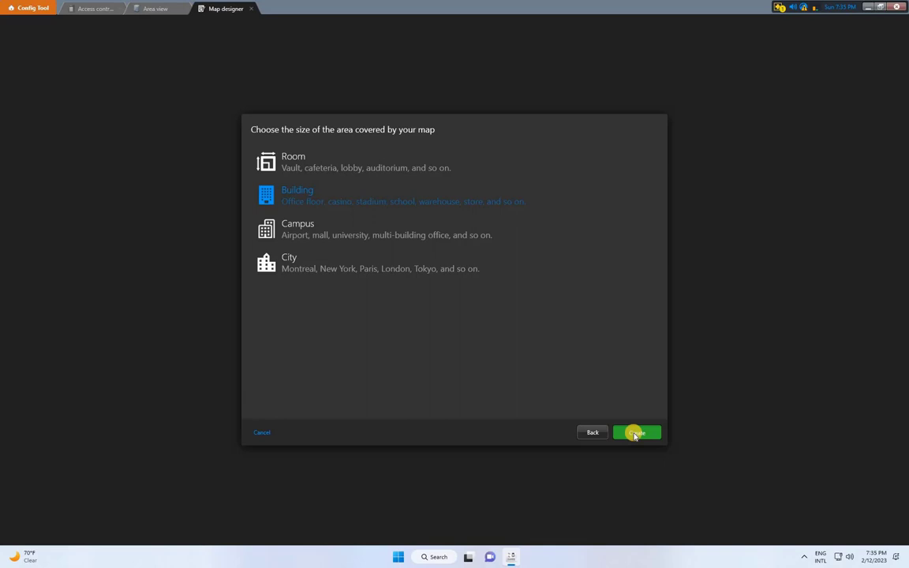
pyautogui.click(635, 434)
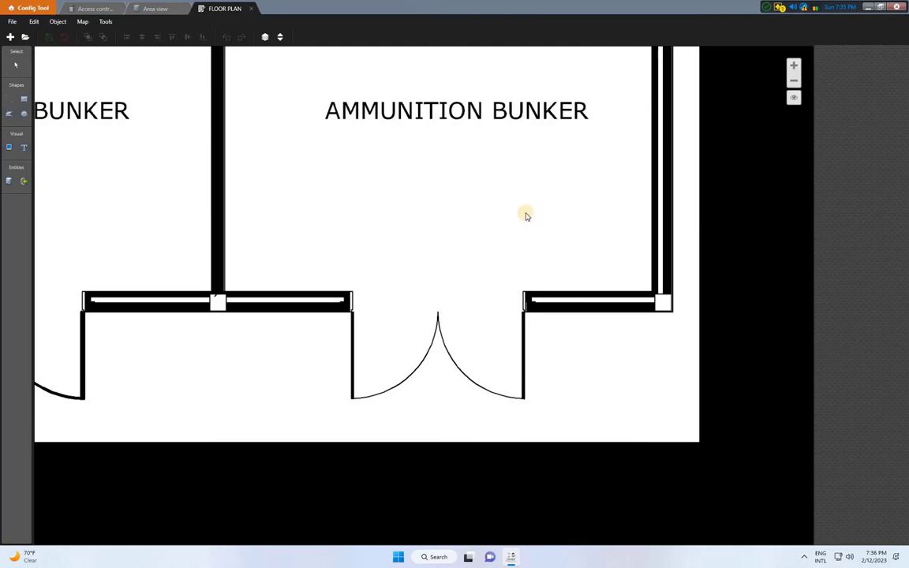
# - Zoom and pan the map so both AMMUNITION BUNKER rooms and their doorways are centred
pyautogui.click(793, 81)
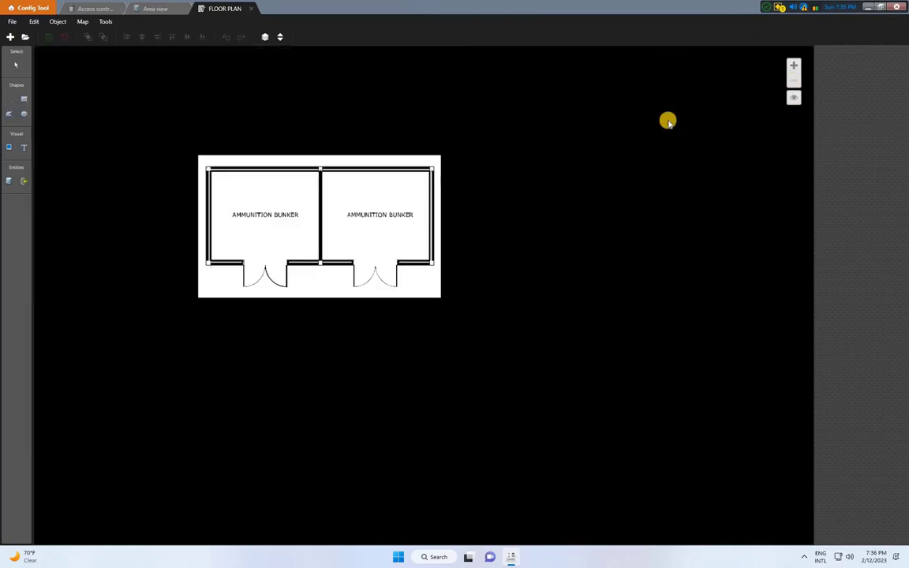
pyautogui.moveTo(380, 228); pyautogui.dragTo(457, 244)
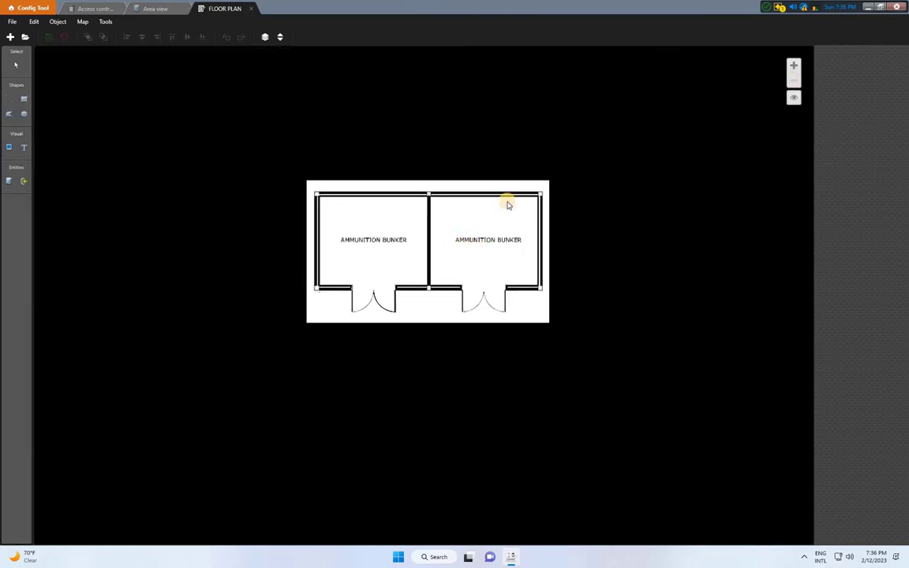
pyautogui.click(794, 67)
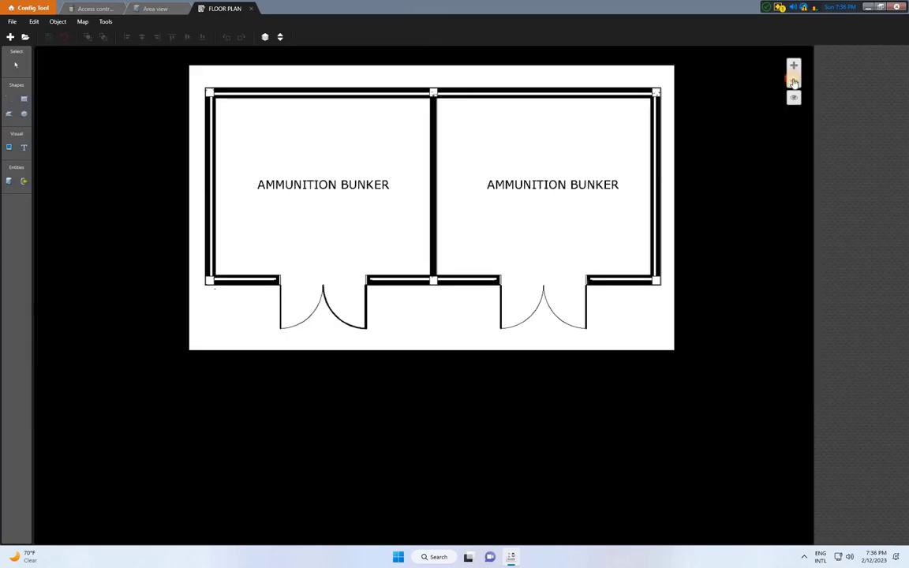
pyautogui.click(793, 80)
pyautogui.moveTo(606, 144); pyautogui.dragTo(602, 190)
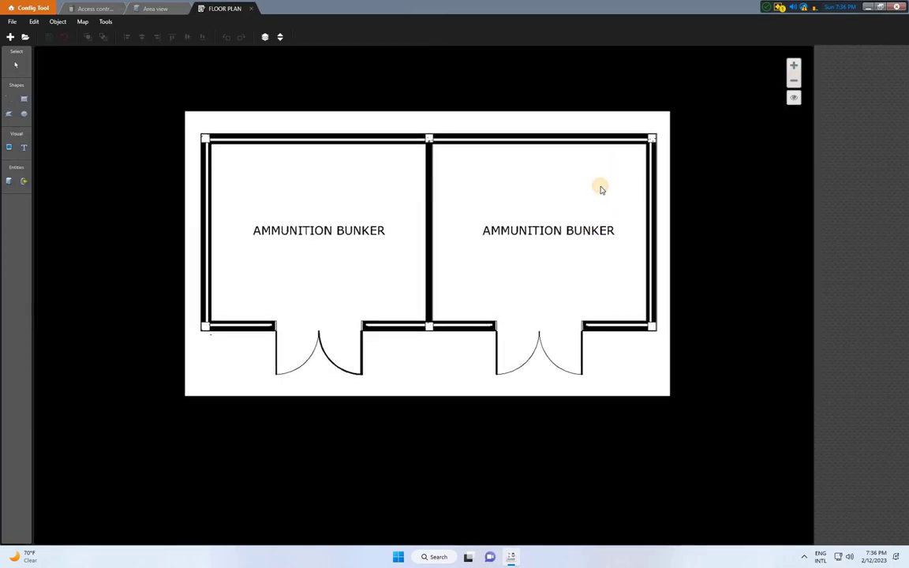
# - Place door 01. BR/GF/BNKR ENT DR-01 from 03. BR / STATUS DOOR'S on the left doorway at 48×48
pyautogui.click(7, 184)
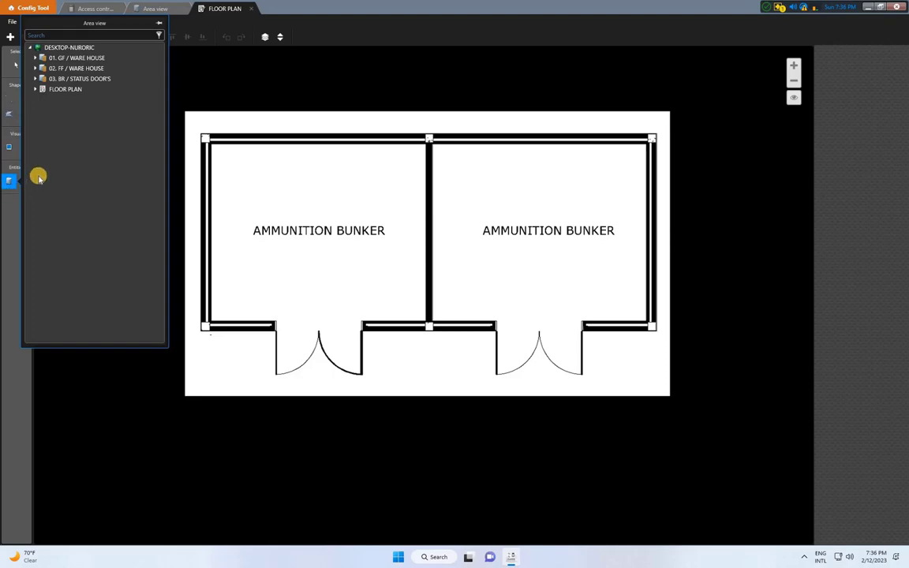
pyautogui.click(34, 79)
pyautogui.click(34, 79)
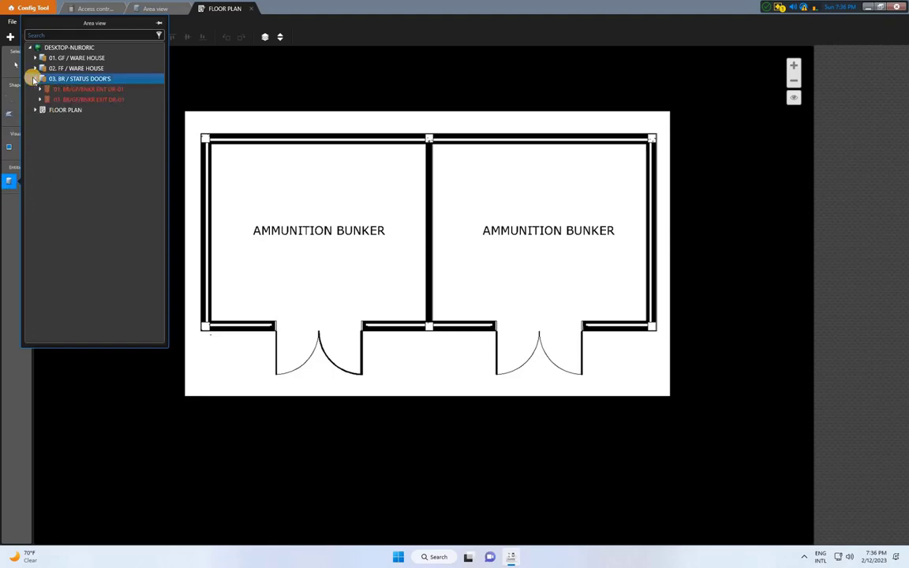
pyautogui.click(82, 89)
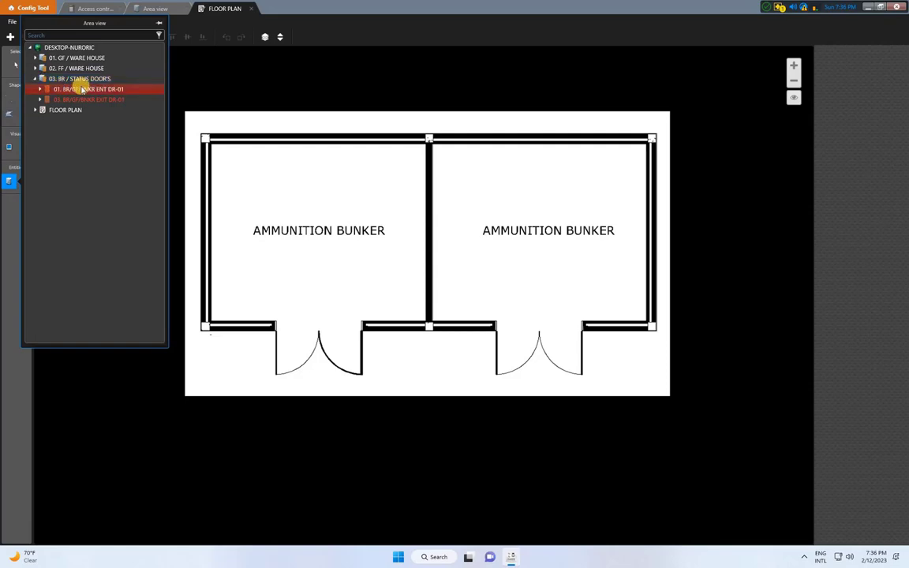
pyautogui.moveTo(81, 89); pyautogui.dragTo(314, 343)
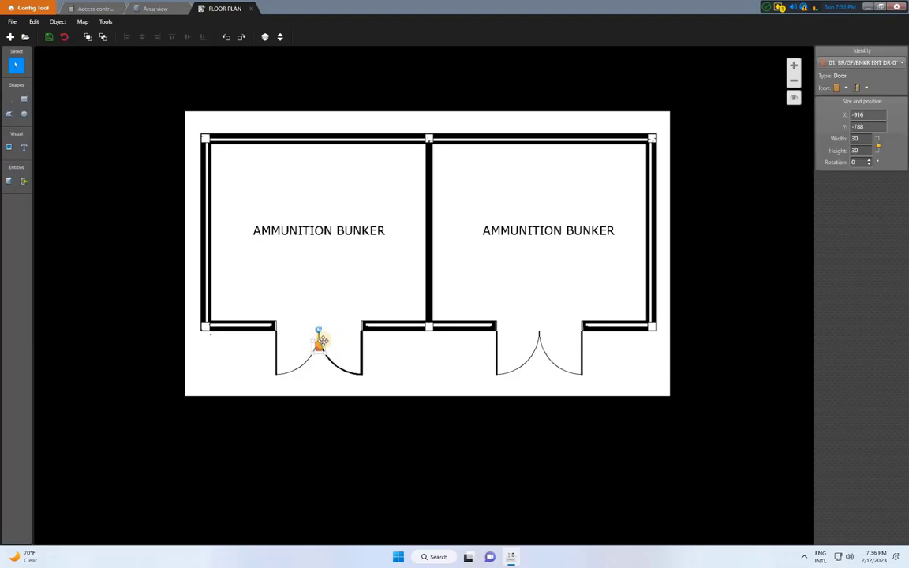
pyautogui.moveTo(326, 338)
pyautogui.mouseDown()
pyautogui.moveTo(352, 296)
pyautogui.moveTo(319, 353)
pyautogui.mouseUp()
# - Place exit door 03. BR/GF/BNKR EXIT DR-0 on the right bunker's doorway at 48×48
pyautogui.click(11, 182)
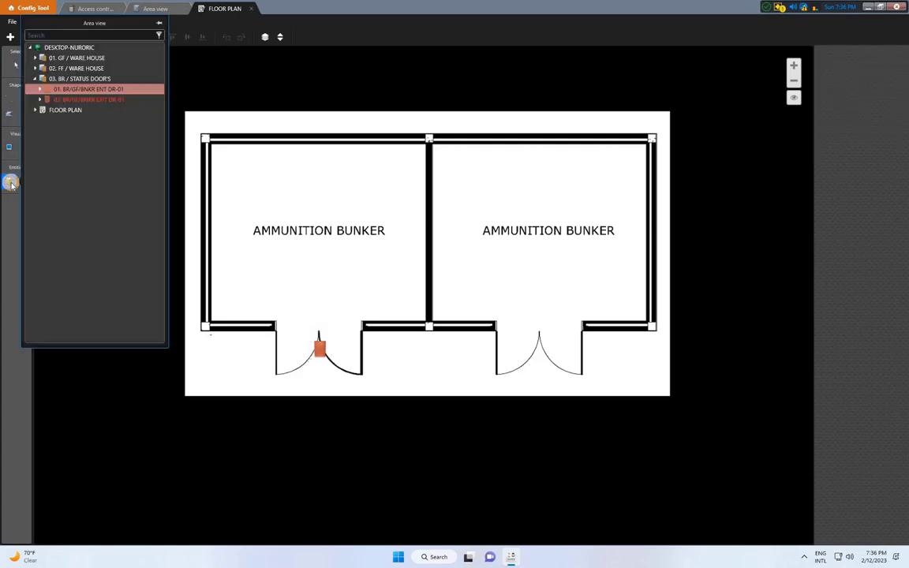
pyautogui.click(75, 98)
pyautogui.moveTo(75, 99); pyautogui.dragTo(539, 339)
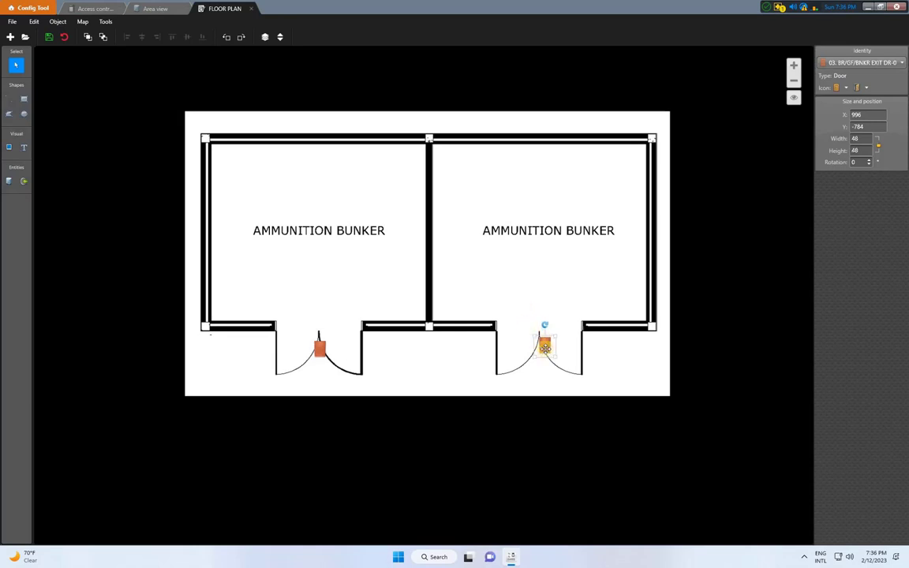
pyautogui.moveTo(544, 345); pyautogui.dragTo(542, 354)
pyautogui.click(551, 304)
# - Save the FLOOR PLAN map and close the Area view and Access control tabs
pyautogui.click(48, 39)
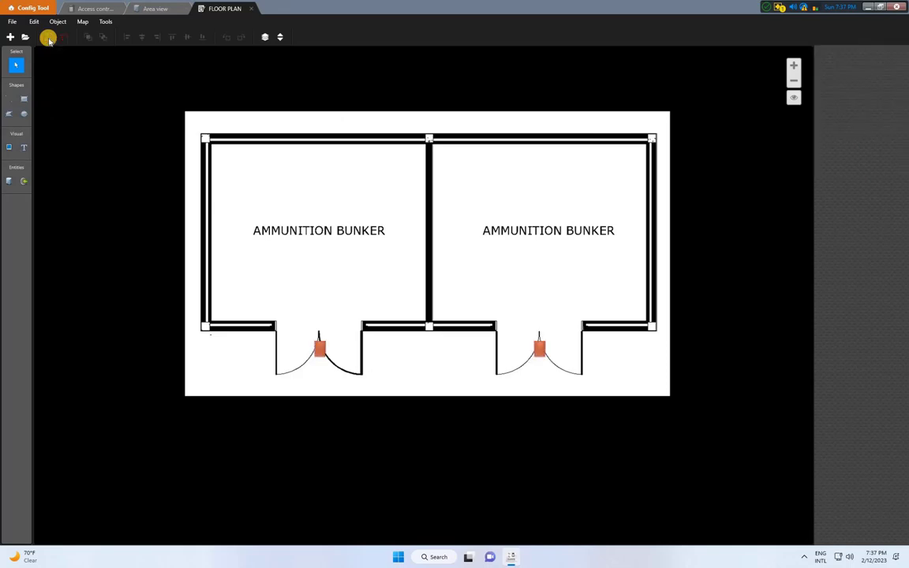
pyautogui.click(171, 11)
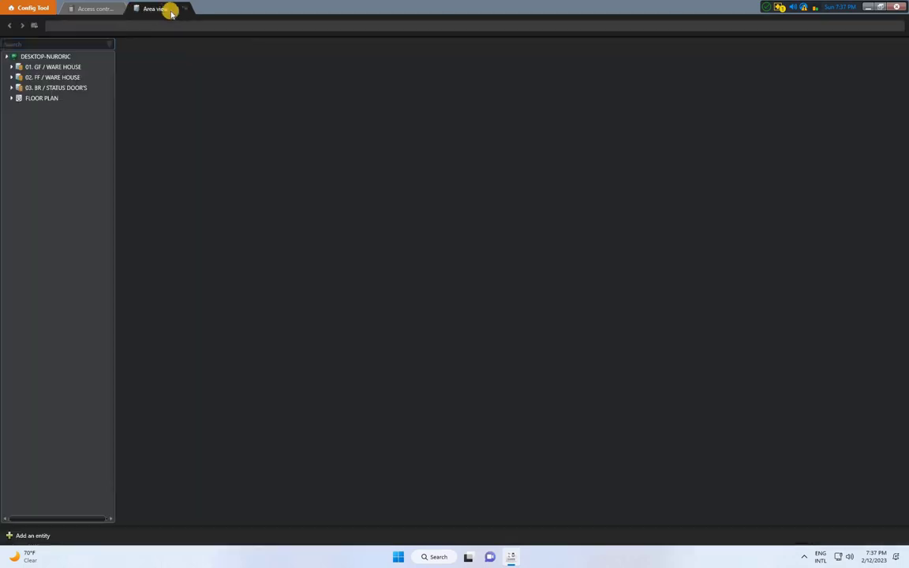
pyautogui.click(184, 8)
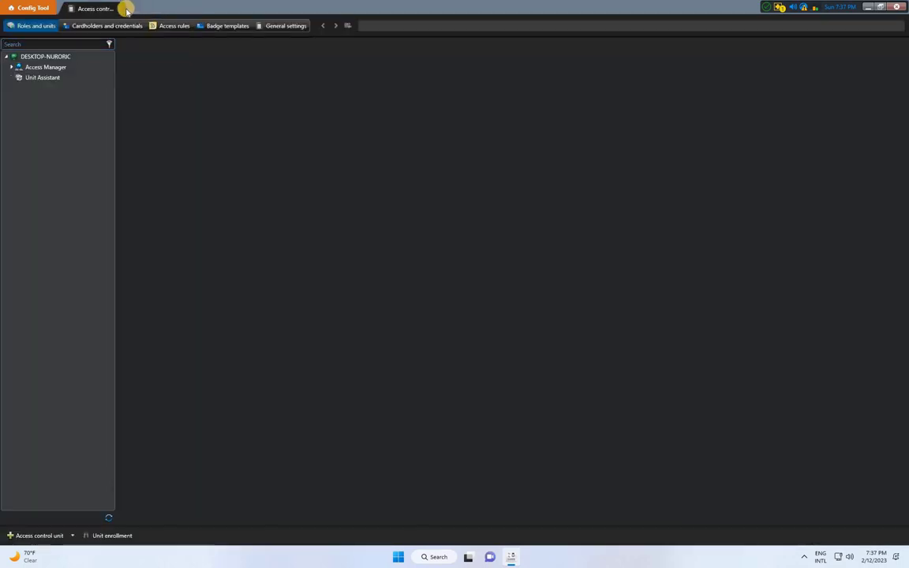
pyautogui.click(125, 10)
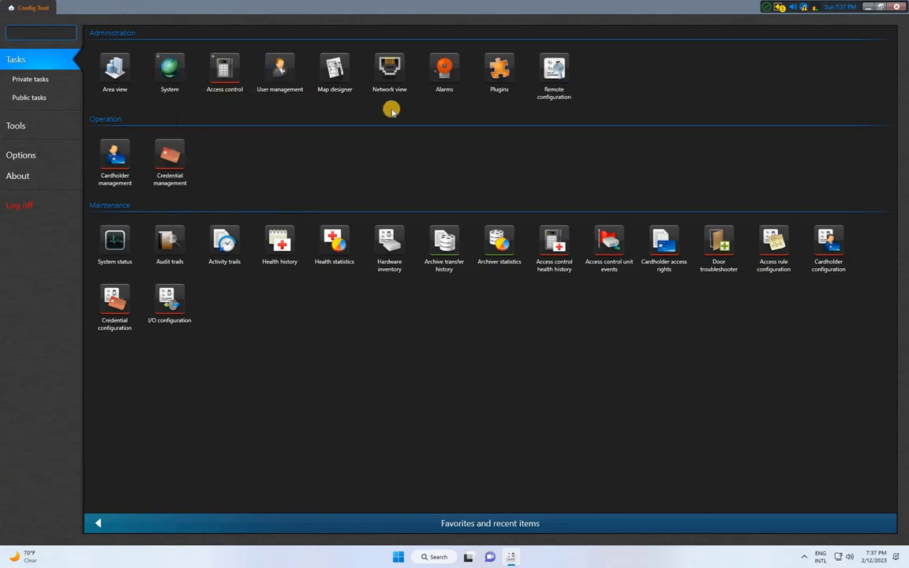
# - Show the Windows desktop and start Security Desk from its shortcut
pyautogui.press('super+d')
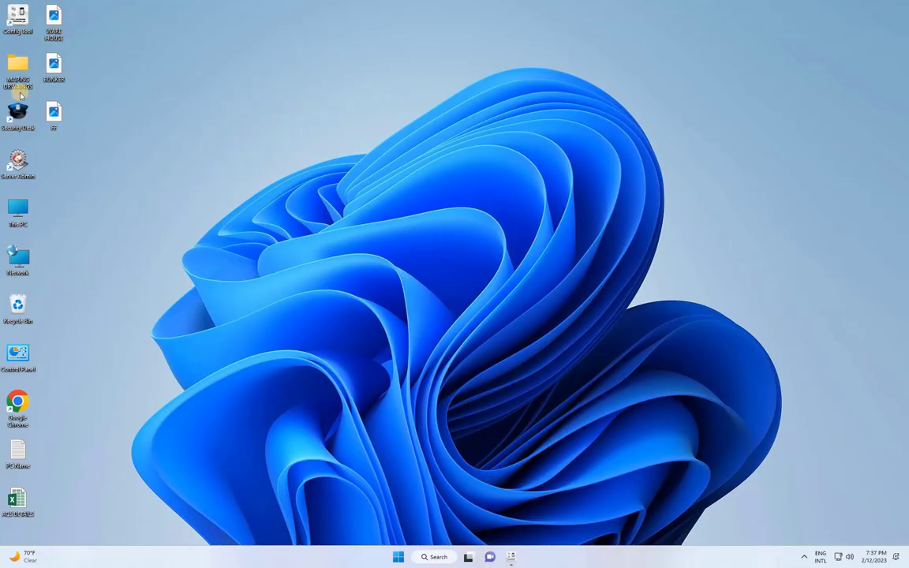
pyautogui.doubleClick(21, 117)
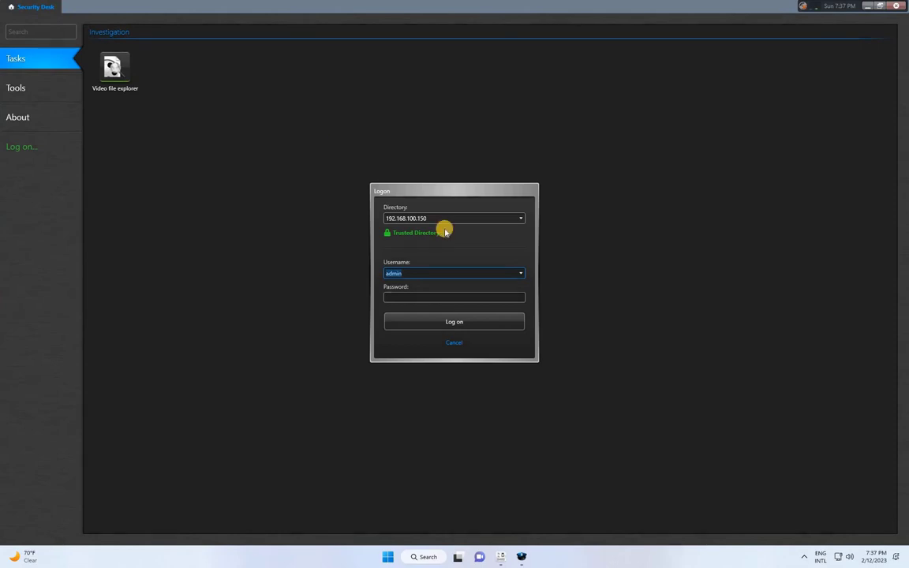
# - Log on to Security Desk with the account password
pyautogui.click(431, 298)
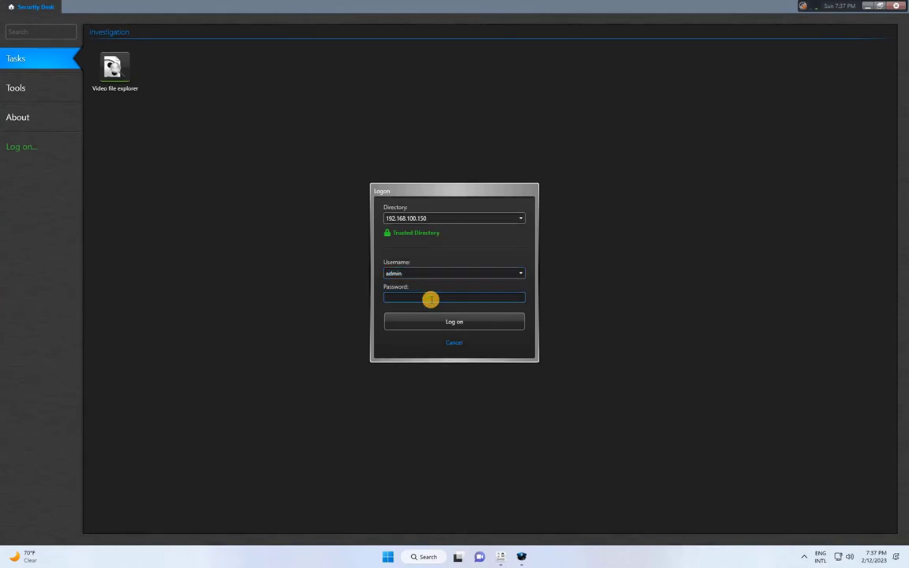
pyautogui.write('•••••••••••')
pyautogui.press('Return')
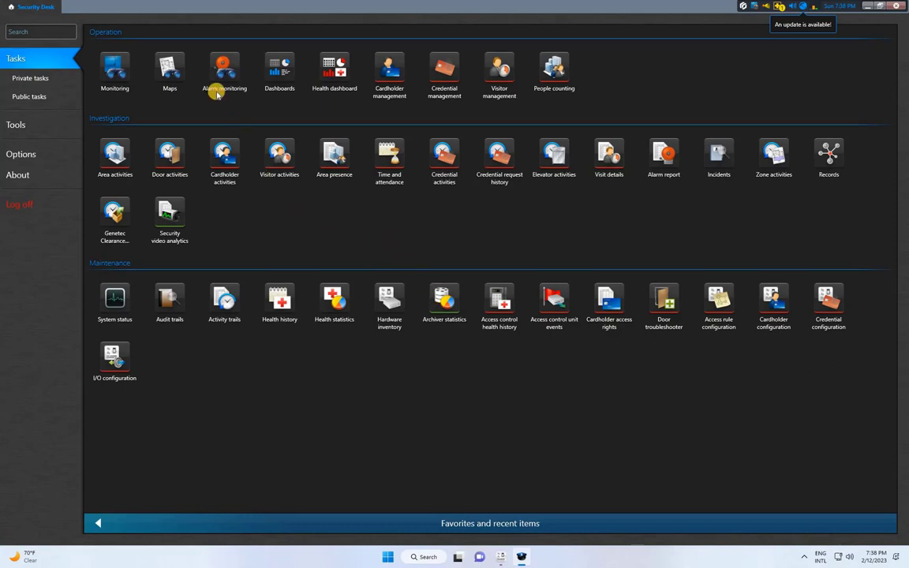
# - Open the Maps task and select FLOOR PLAN in the Select map list
pyautogui.click(167, 75)
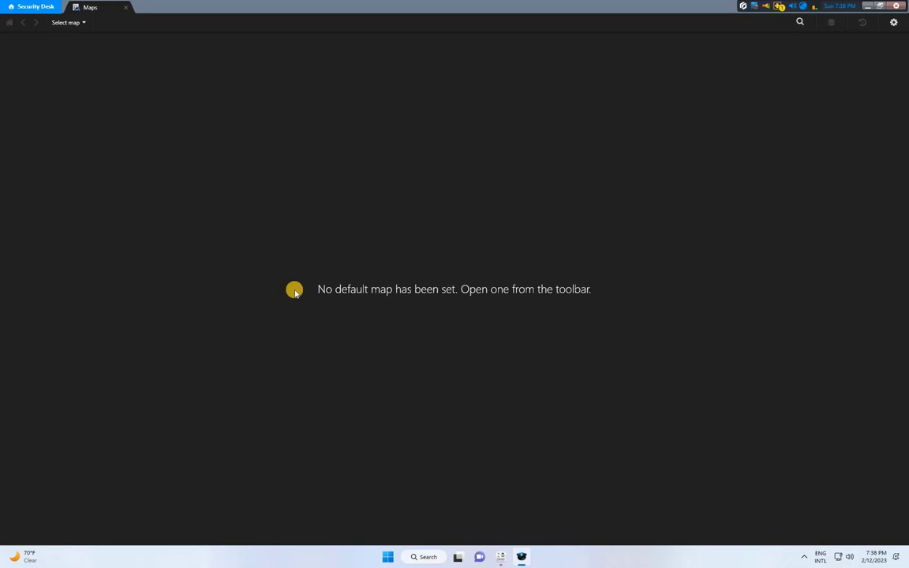
pyautogui.click(82, 23)
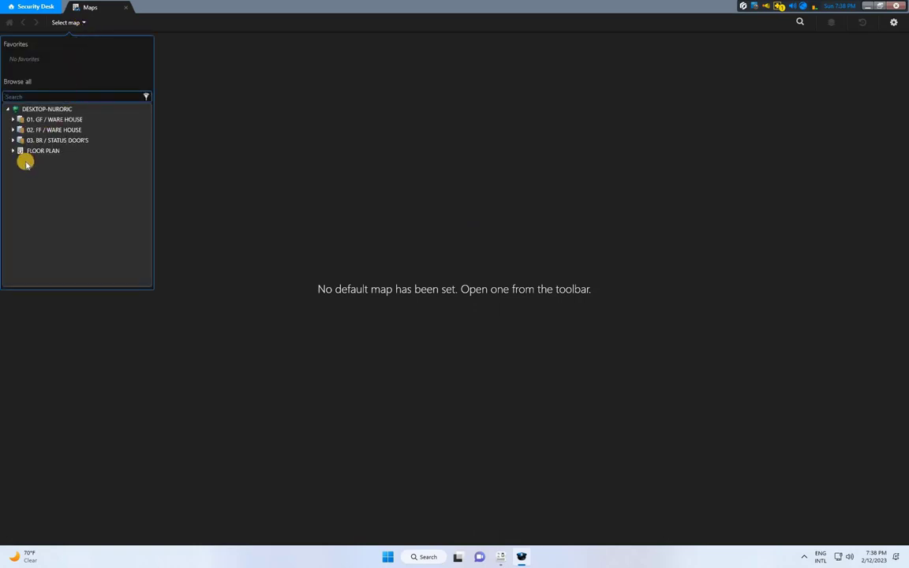
pyautogui.click(35, 152)
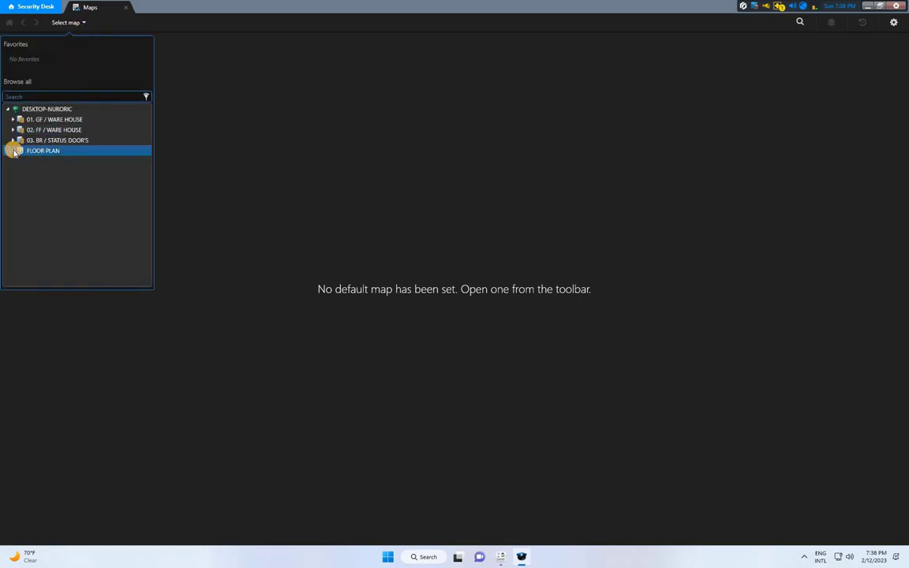
# - Load the FLOOR PLAN map with both bunker doors and expand the hidden tray icons
pyautogui.doubleClick(48, 153)
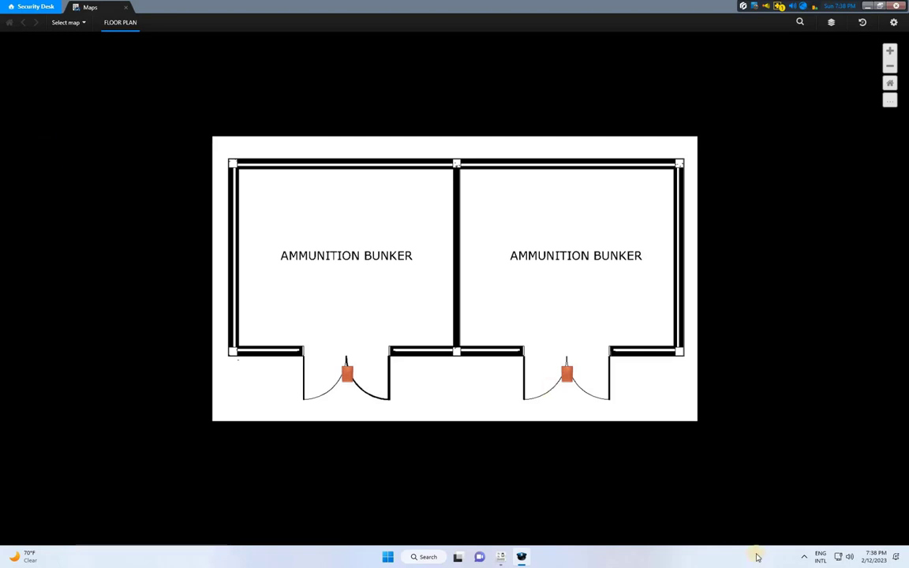
pyautogui.click(804, 557)
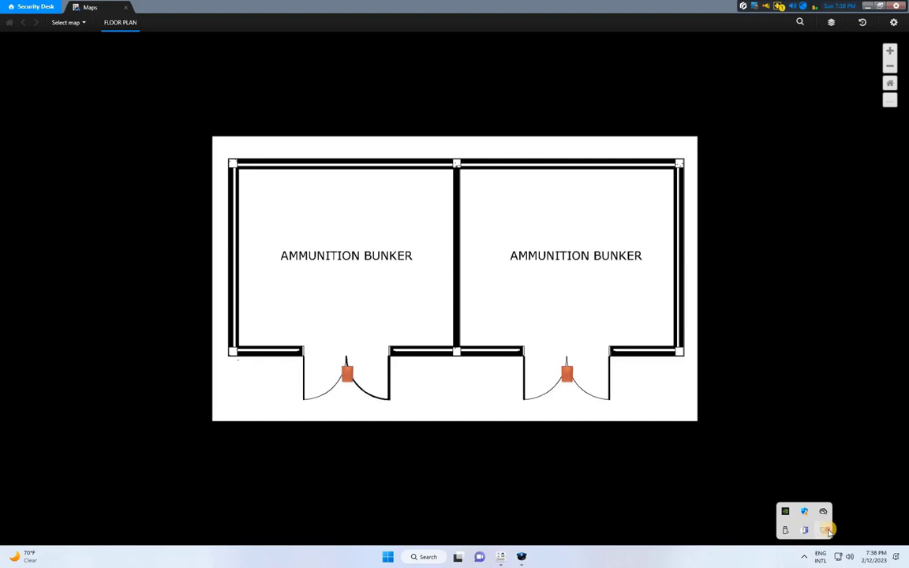